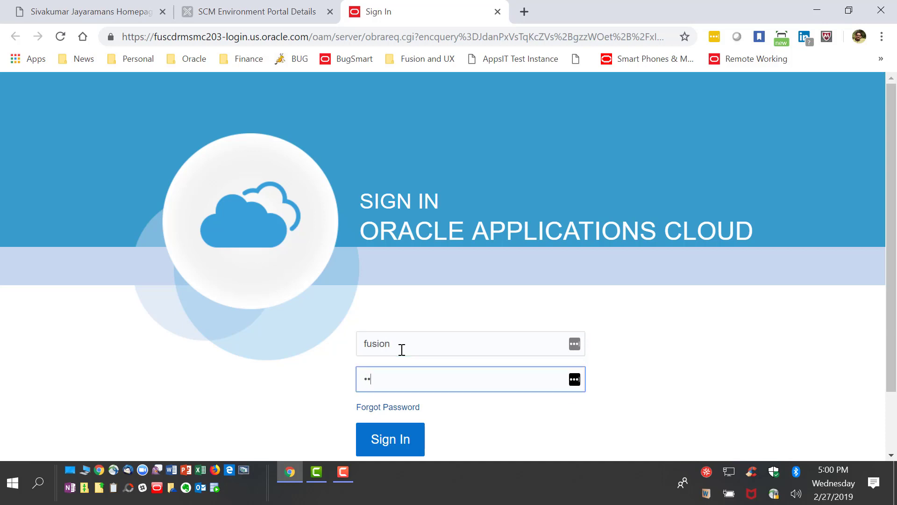
Submit the sign-in credentials to reach the BI Publisher home page.
key("Return")
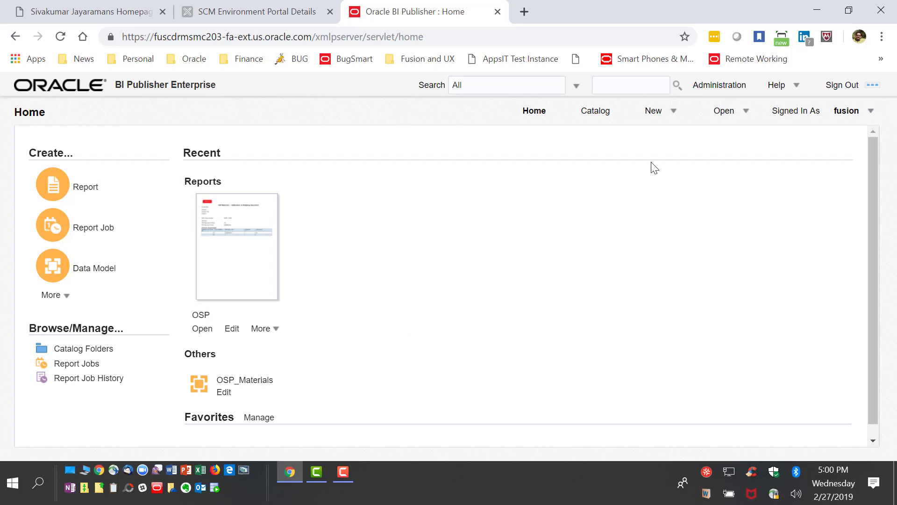
Create a new data model with an SQL Query data set named Osp_Materrials on ApplicationDB_FSCM.
left_click(663, 112)
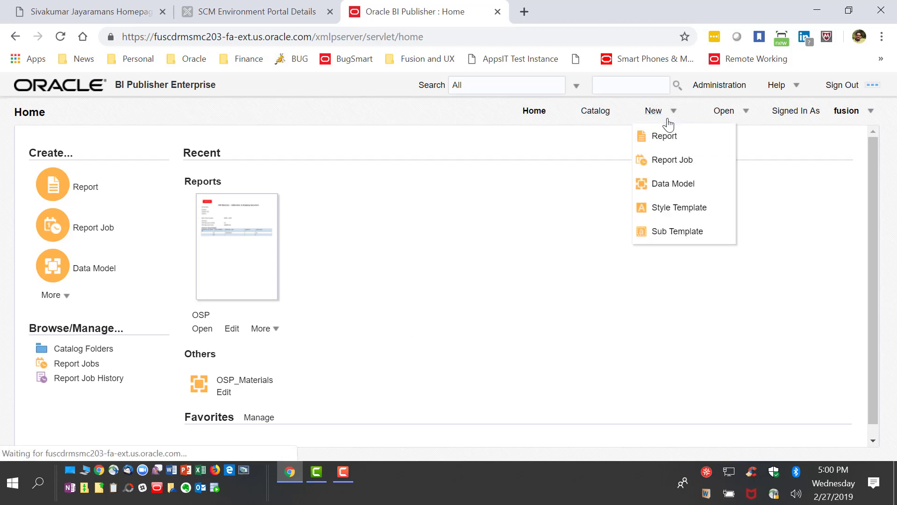
left_click(674, 184)
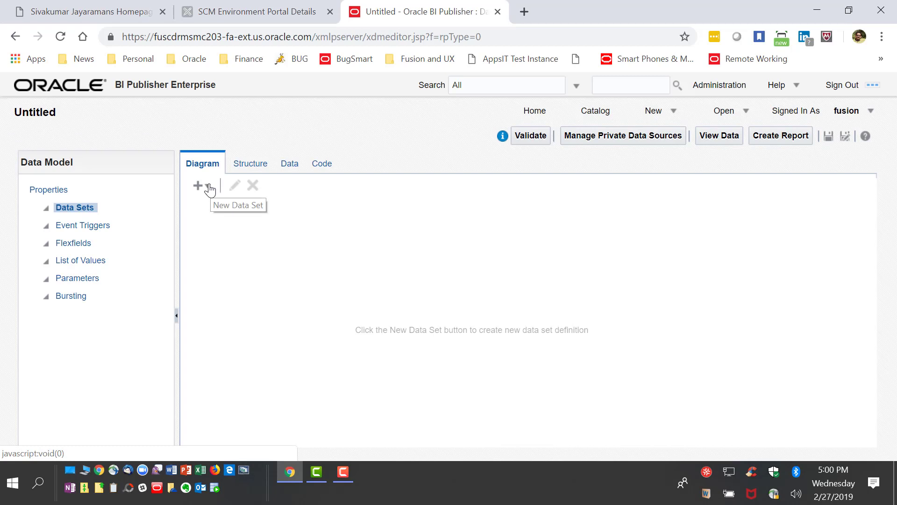
left_click(208, 188)
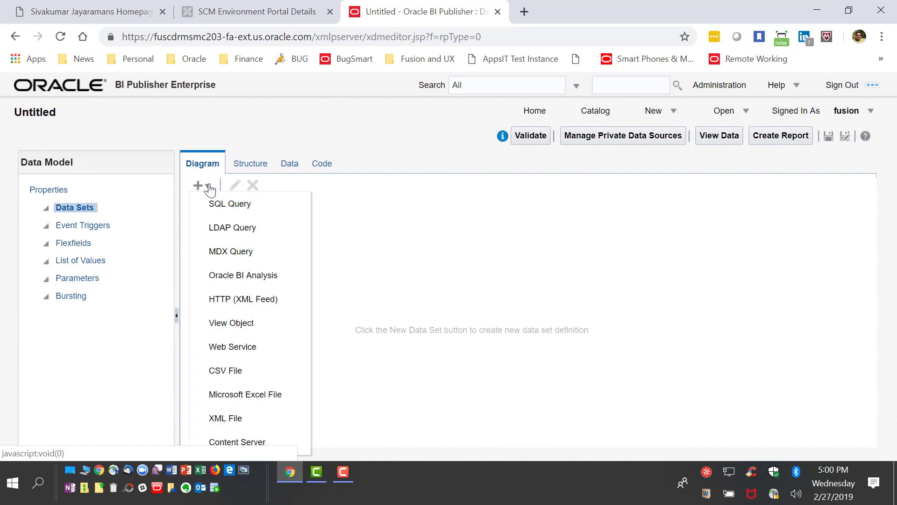
left_click(219, 204)
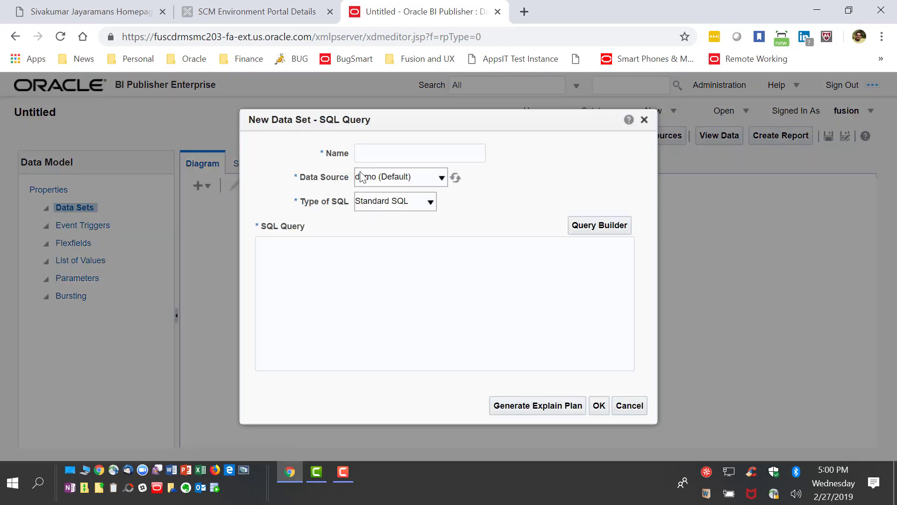
left_click(375, 152)
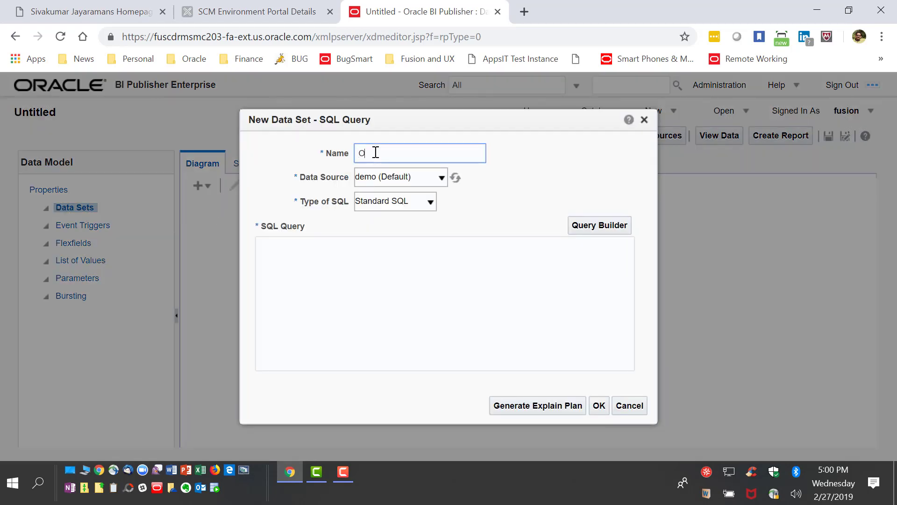
type("O")
left_click(304, 268)
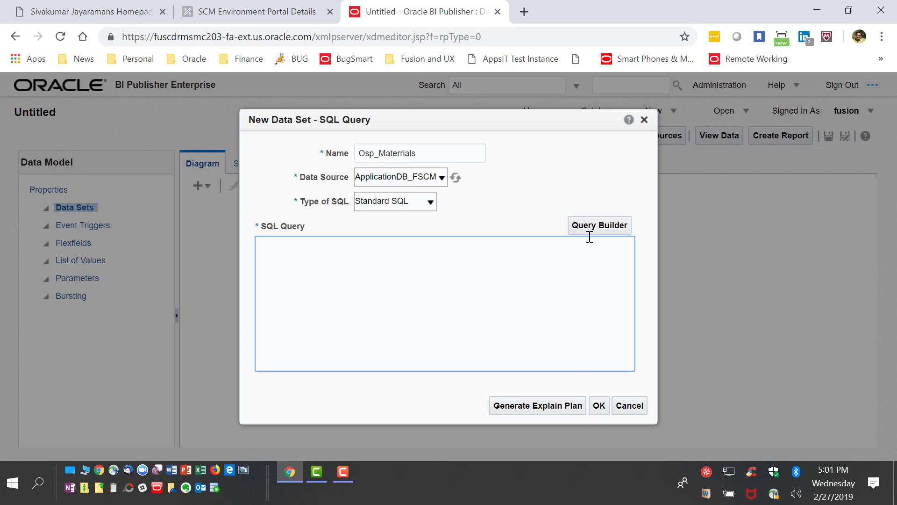
Open Query Builder on the FUSION schema and filter the tables by 'wie'.
left_click(588, 228)
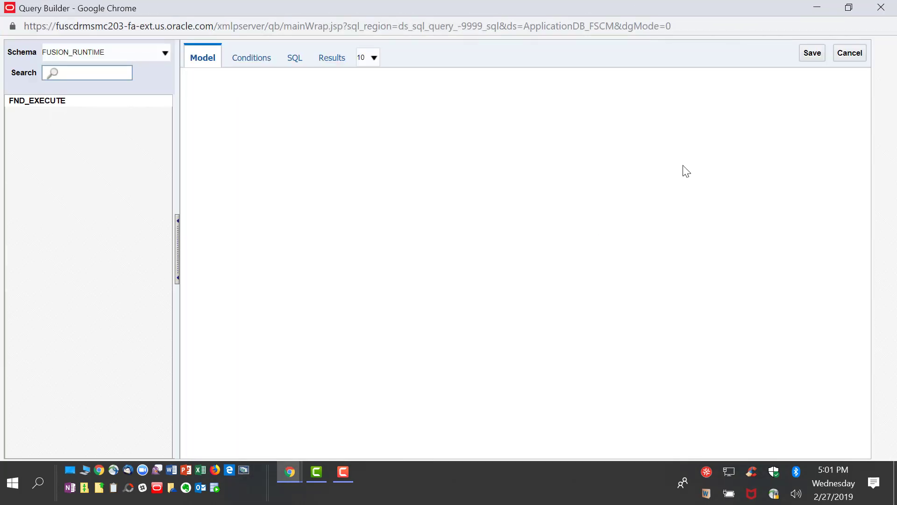
left_click(161, 56)
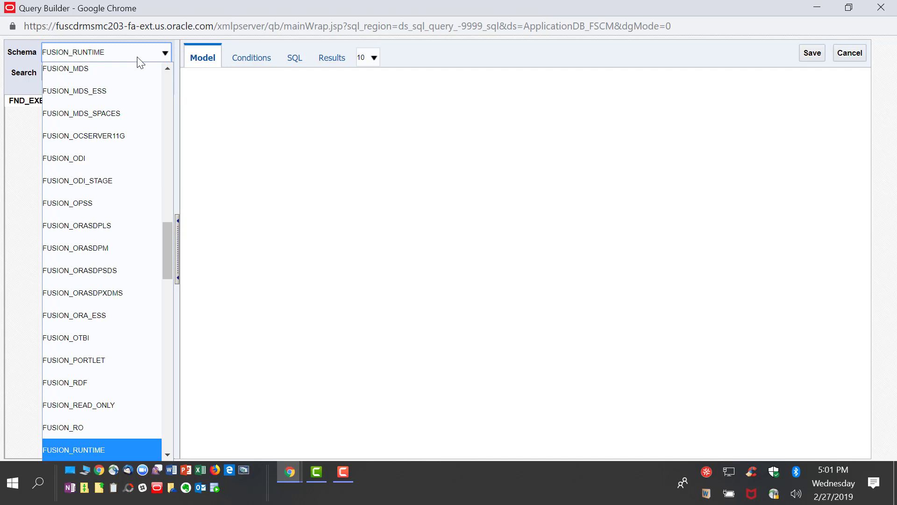
left_click_drag(164, 242, 167, 156)
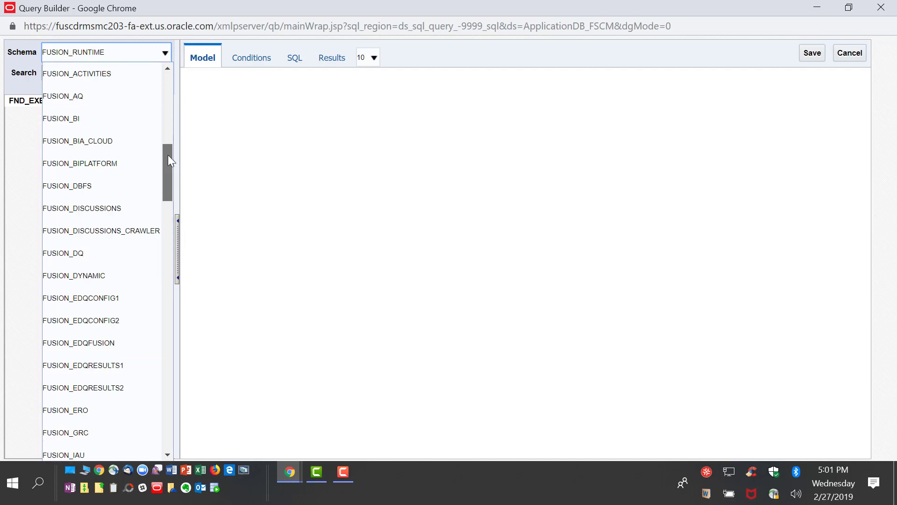
left_click(86, 100)
type("w")
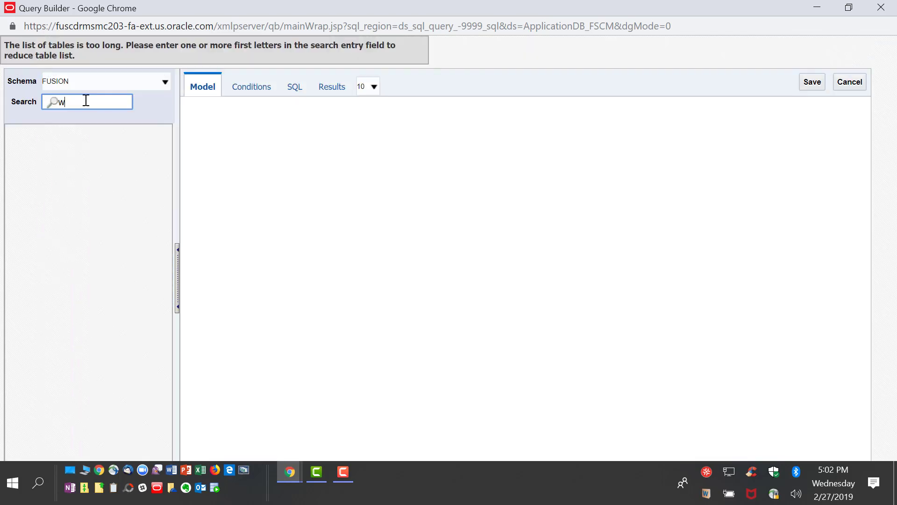
type("ie")
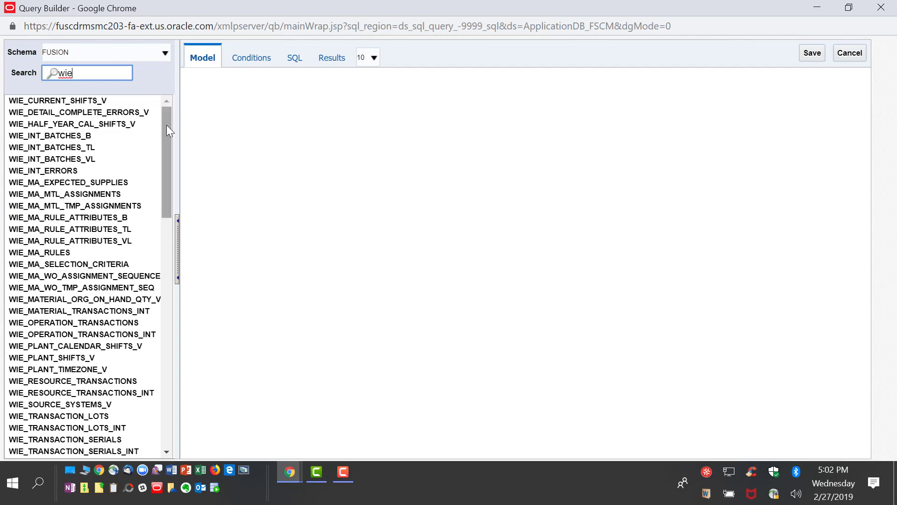
scroll(170, 147, "down", 1)
Add WIE_WORK_ORDERS_B, WIE_WO_OPERATIONS_B, WIE_WO_OPERATION_MATERIALS_V and WIE_WO_OSP_ACTION_DETAILS to the model.
left_click_drag(170, 147, 175, 372)
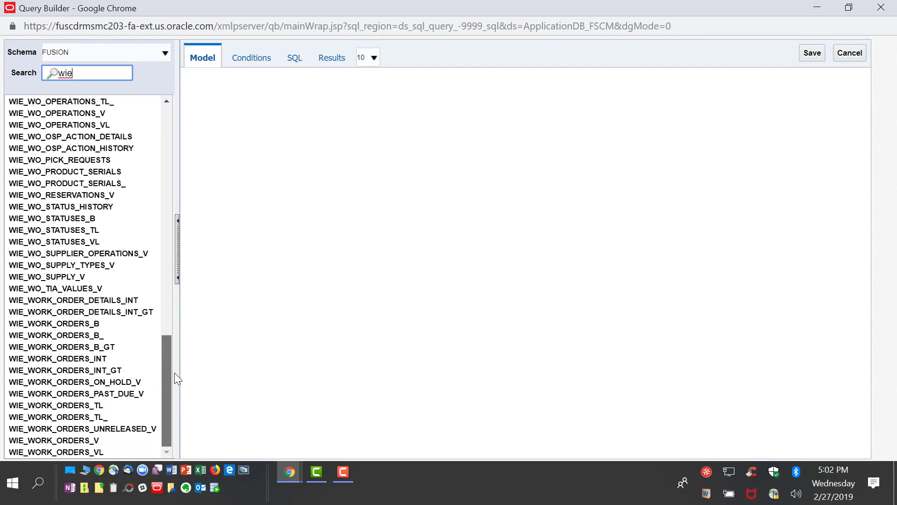
left_click_drag(39, 324, 195, 95)
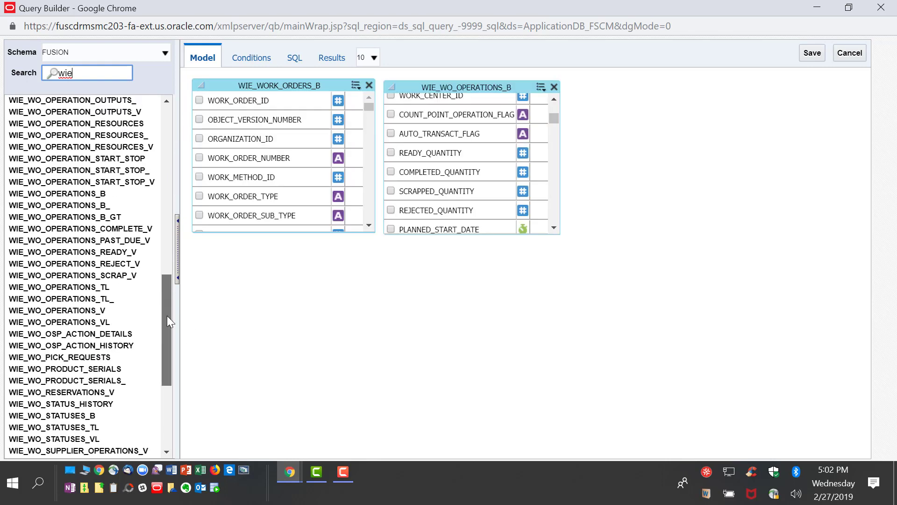
left_click_drag(167, 316, 169, 300)
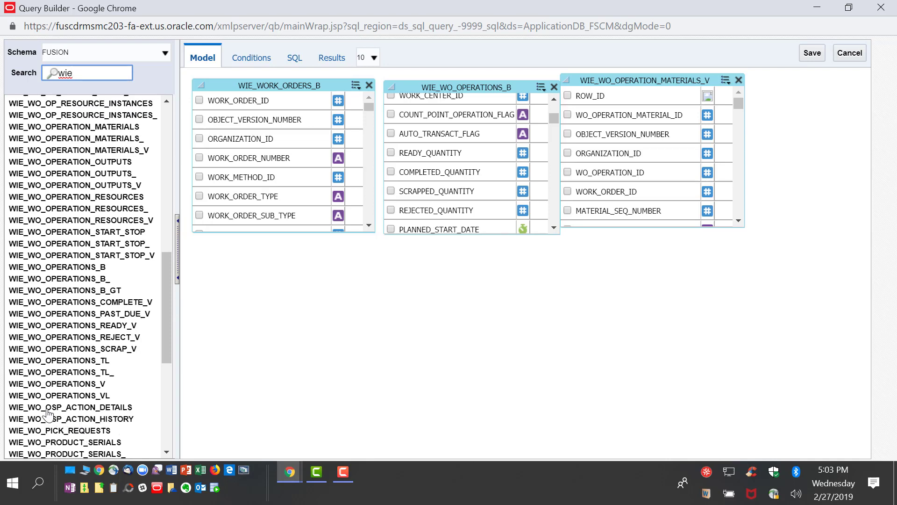
left_click_drag(48, 413, 759, 92)
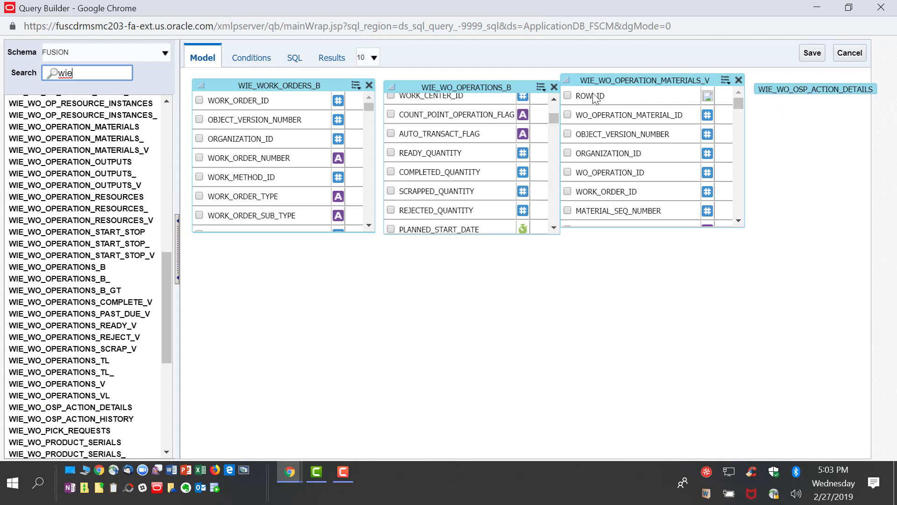
double_click(107, 67)
Search 'egp' and add three copies of EGP_SYSTEM_ITEMS to the query model.
type("e")
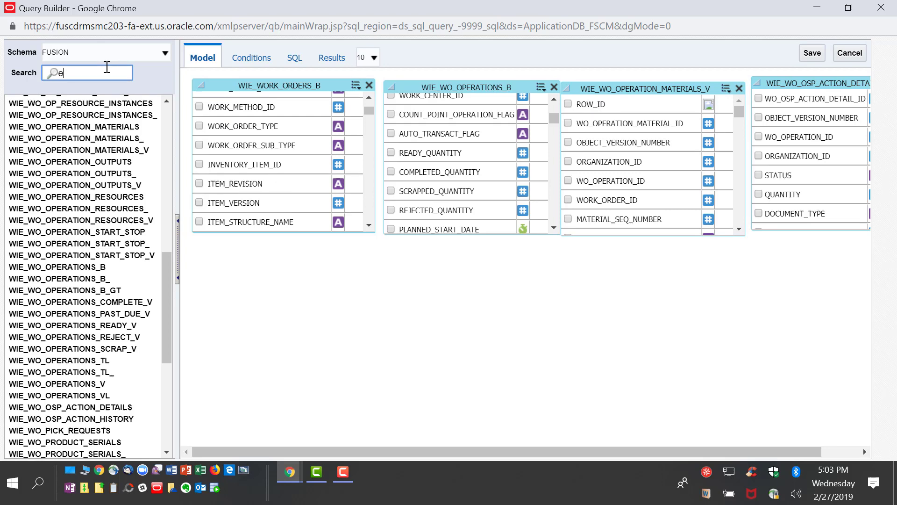
type("gp")
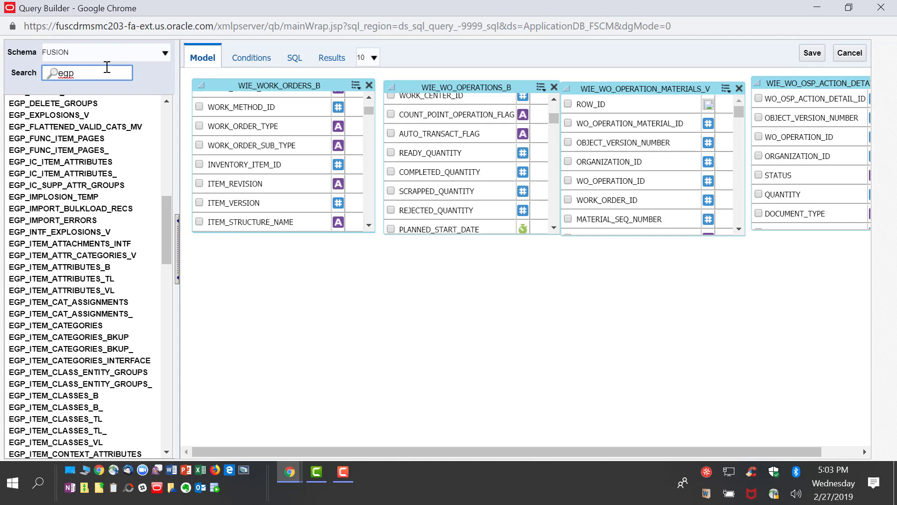
left_click_drag(166, 209, 175, 372)
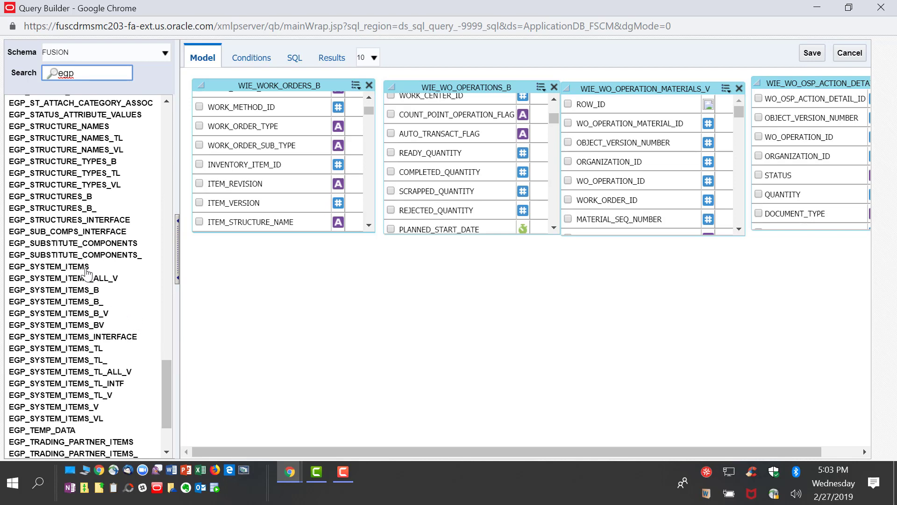
left_click_drag(65, 268, 195, 250)
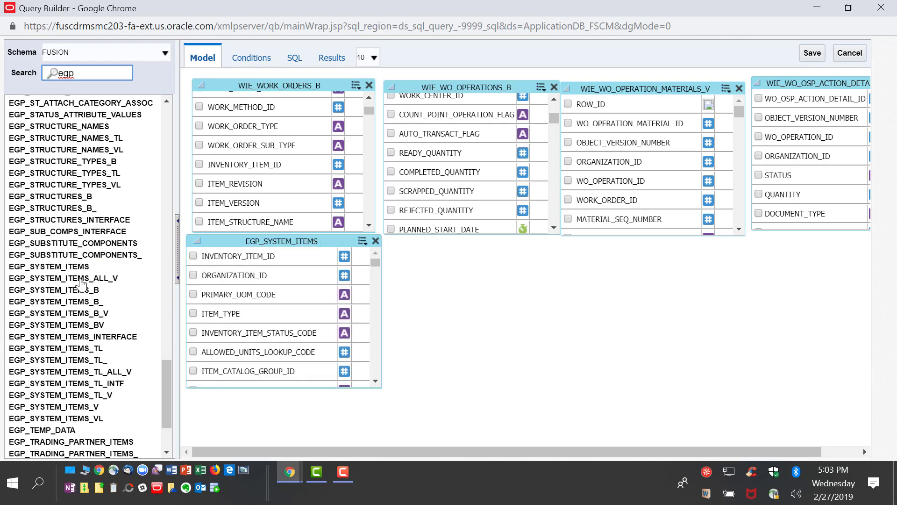
Search 'poz' and place POZ_SUPPLIER_SITES_V to the right of the EGP tables.
left_click_drag(75, 73, 60, 75)
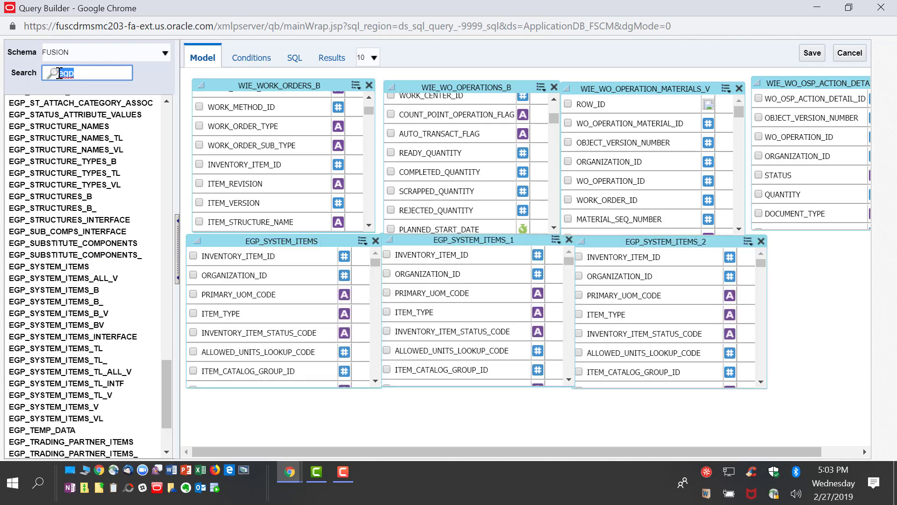
type("poz")
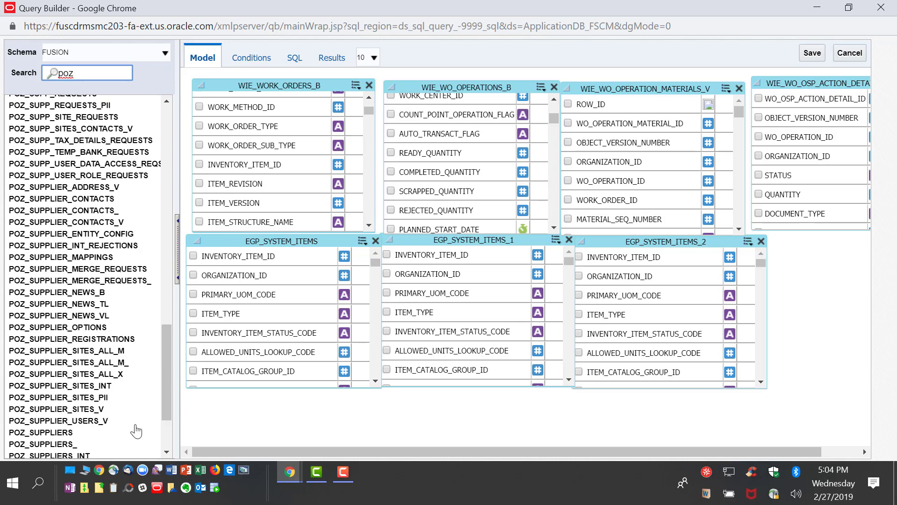
left_click_drag(59, 410, 341, 411)
left_click_drag(700, 380, 776, 247)
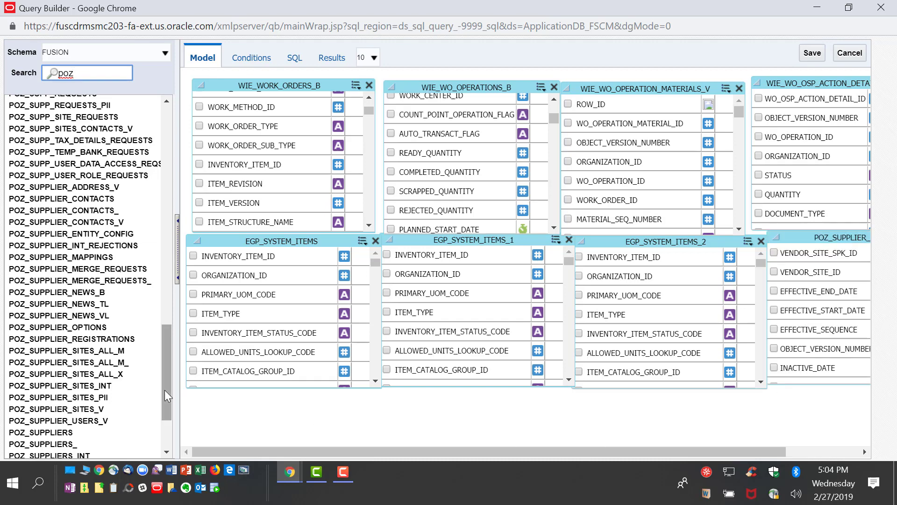
Join work orders, operations and WIE_WO_OPERATION_MATERIALS_V on ORGANIZATION_ID in the model.
left_click_drag(167, 395, 167, 155)
scroll(356, 131, "up", 3)
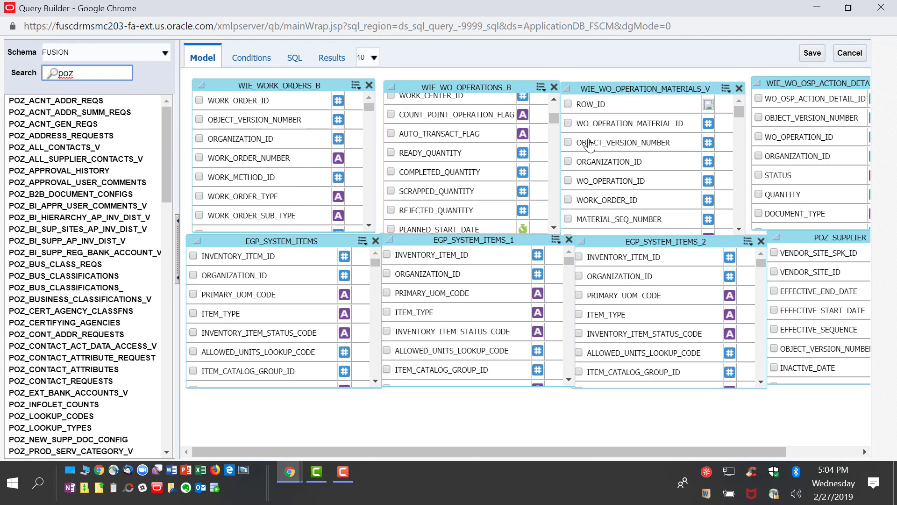
scroll(489, 131, "up", 3)
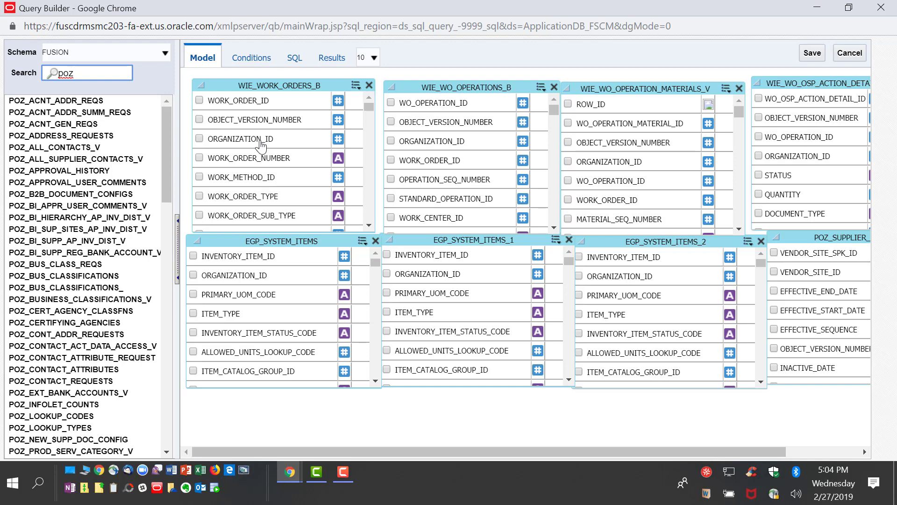
left_click_drag(261, 146, 410, 145)
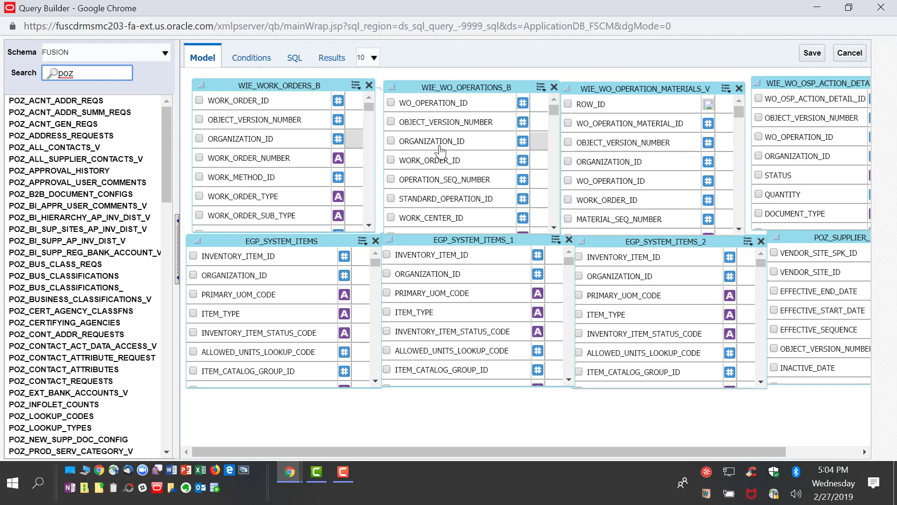
mouse_move(440, 143)
left_mouse_down()
mouse_move(471, 137)
mouse_move(595, 166)
left_mouse_up()
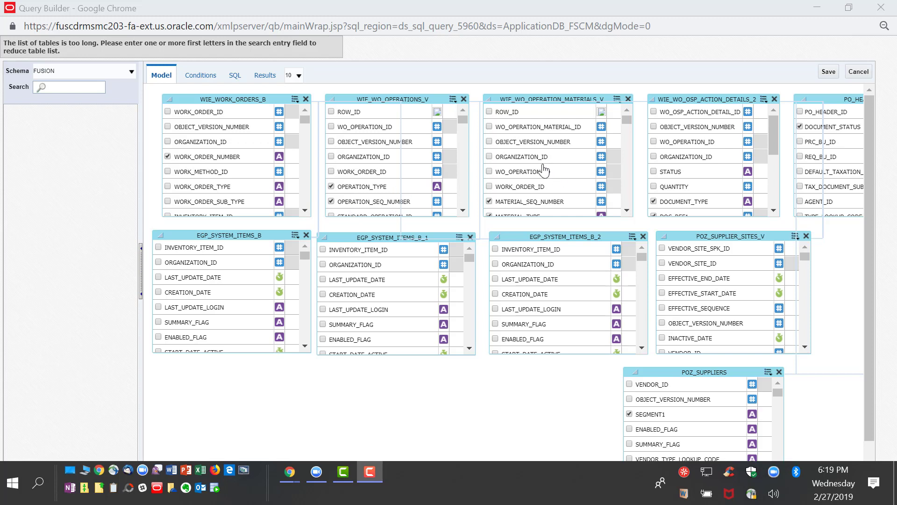
scroll(537, 171, "down", 3)
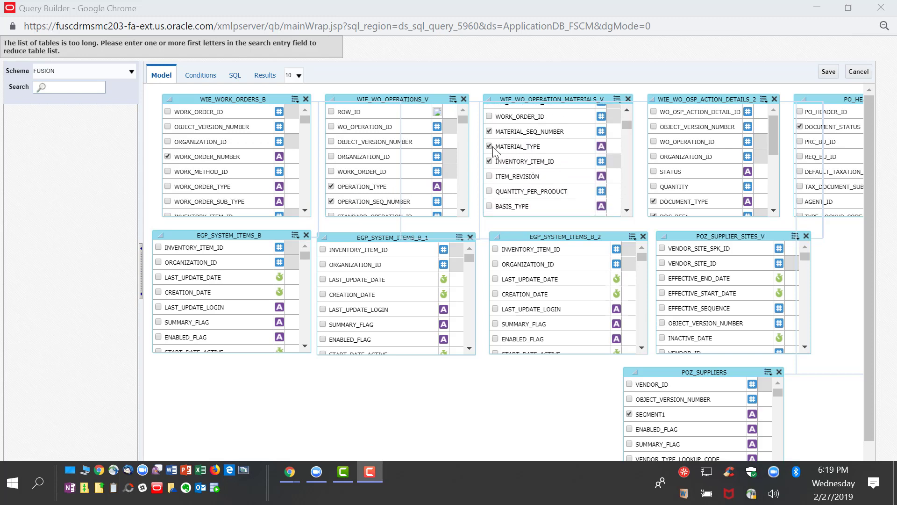
Review the query's column conditions, generated SQL and returned work-order rows.
left_click(201, 82)
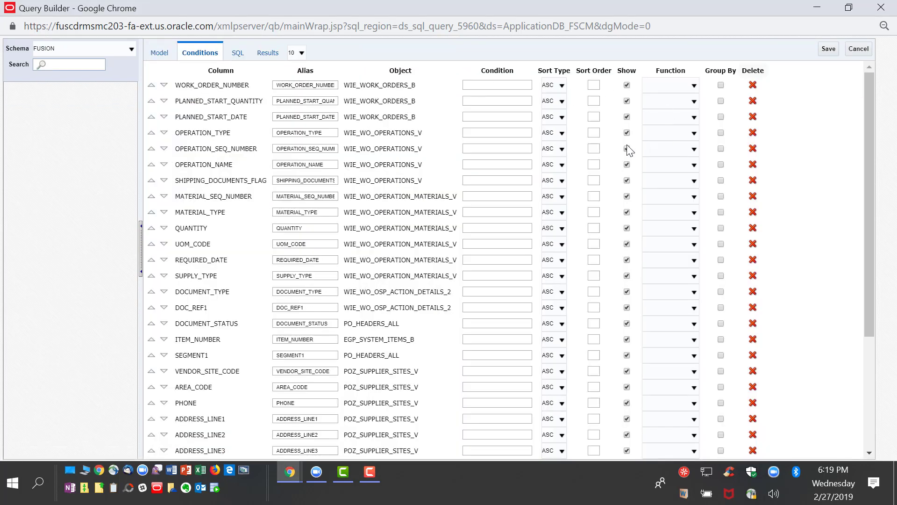
left_click(238, 57)
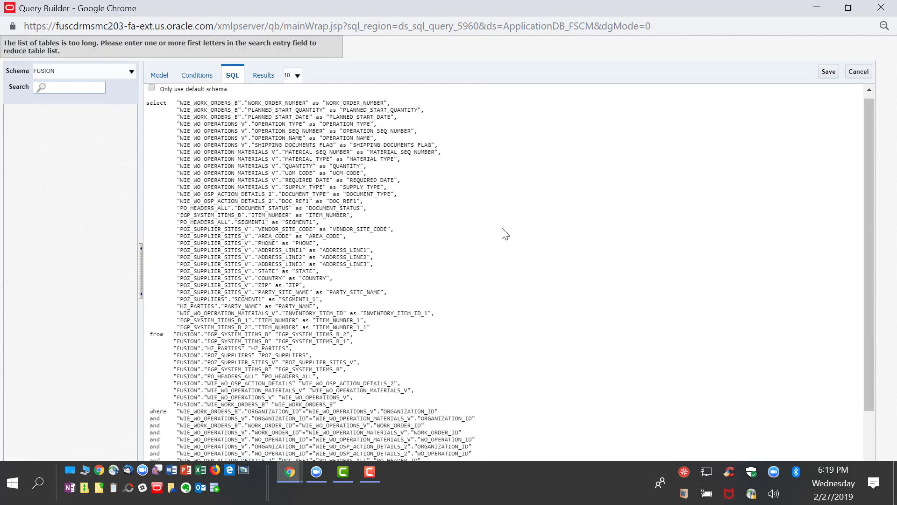
left_click(263, 77)
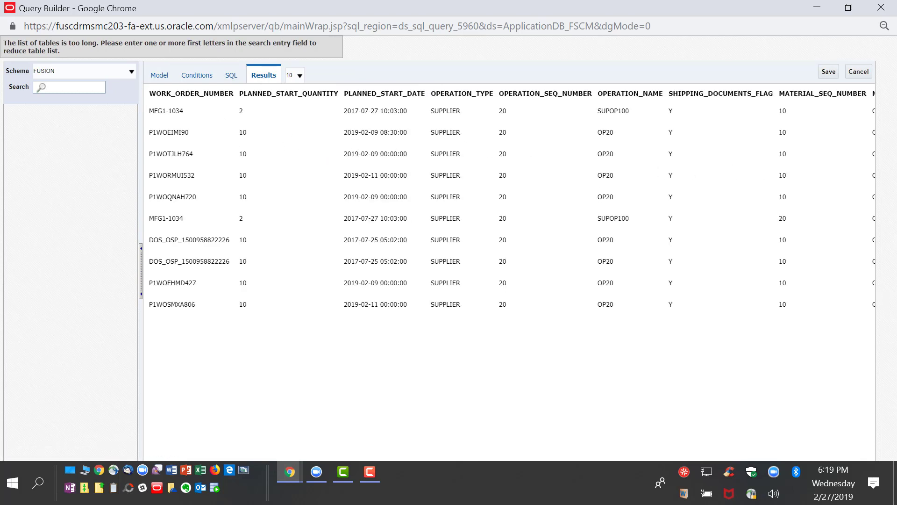
Save the query to the OSP_Materials data set and start a new report in the Report Editor.
left_click(859, 73)
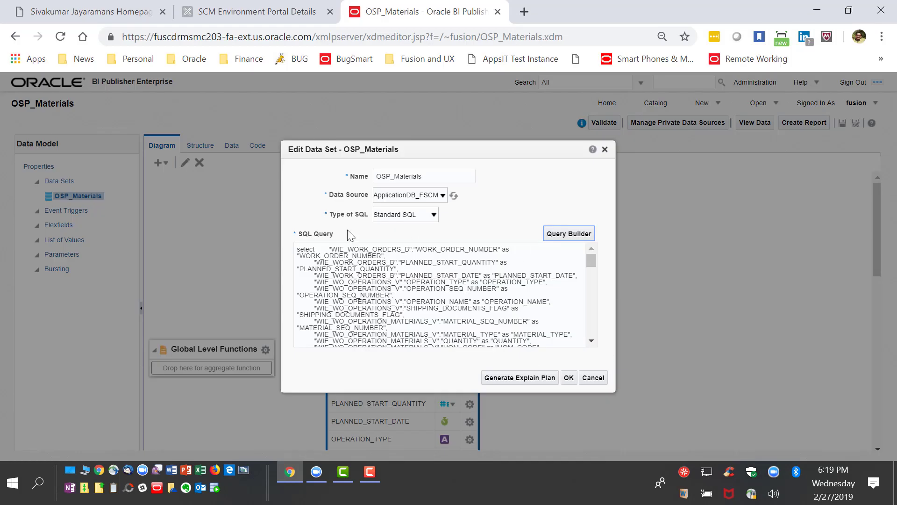
left_click(569, 377)
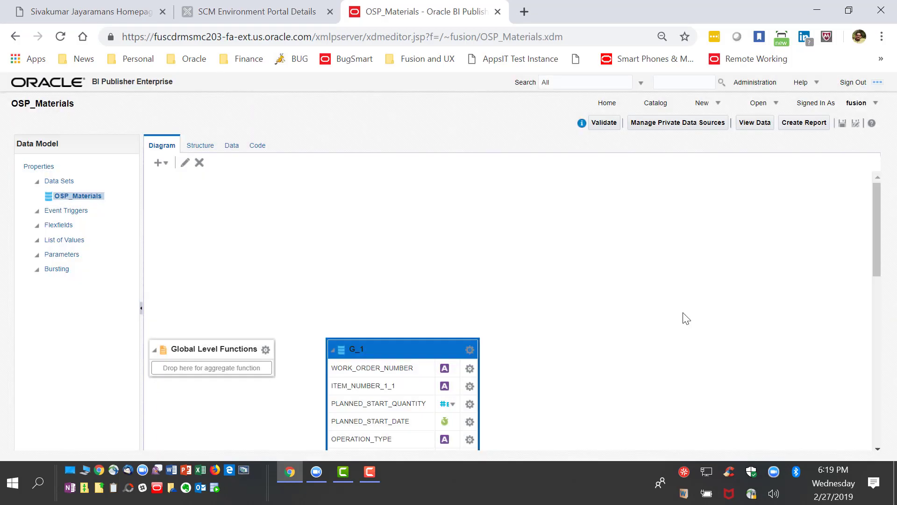
left_click(800, 124)
left_click(357, 340)
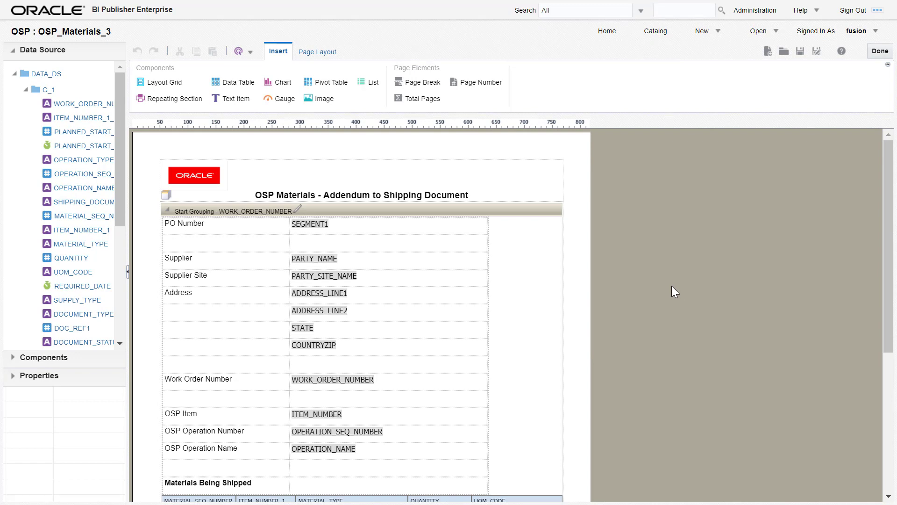
Scroll through the first page of the 16-page OSP Materials addendum PDF.
scroll(673, 286, "down", 5)
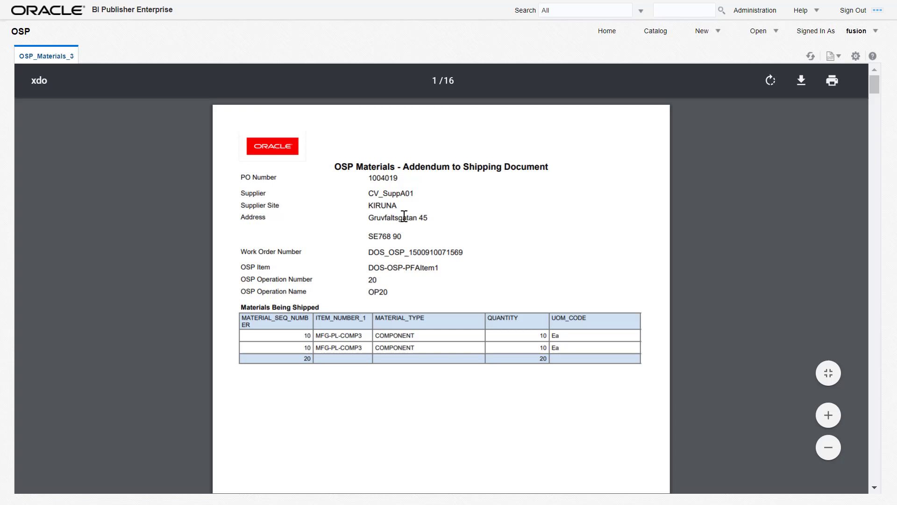
scroll(540, 257, "down", 5)
scroll(539, 256, "up", 5)
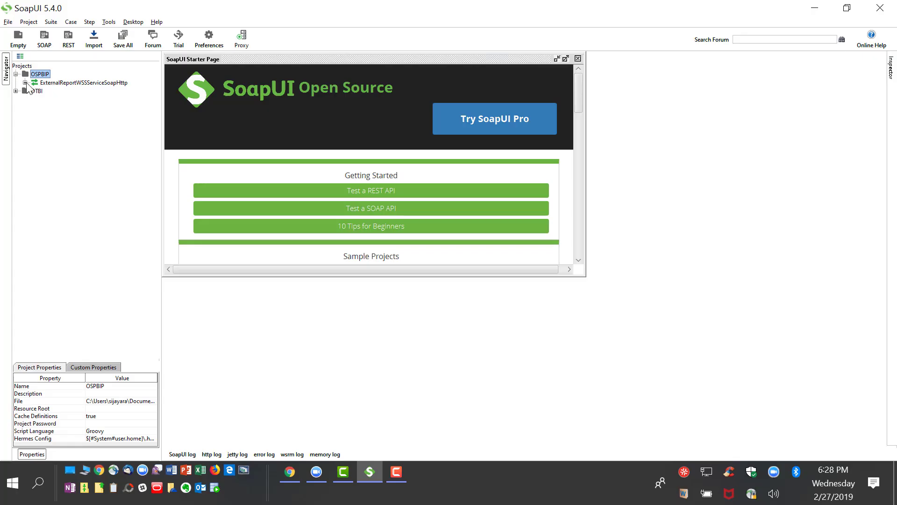
Open Request 1 under runReport in ExternalReportWSSServiceSoapHttp.
left_click(26, 83)
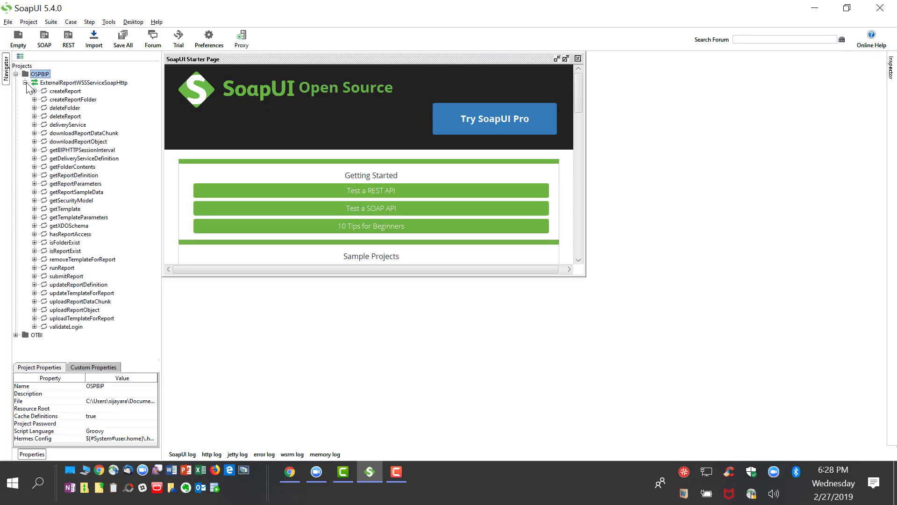
left_click(45, 270)
left_click(35, 268)
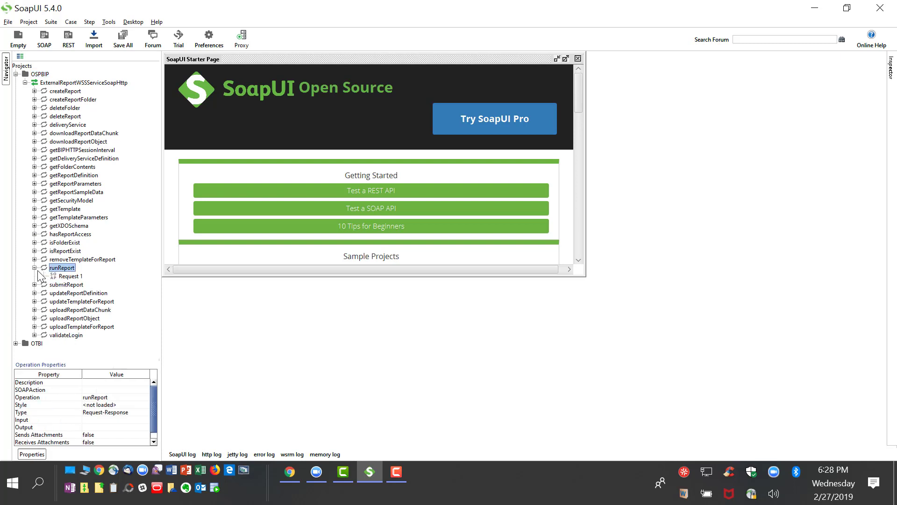
double_click(69, 276)
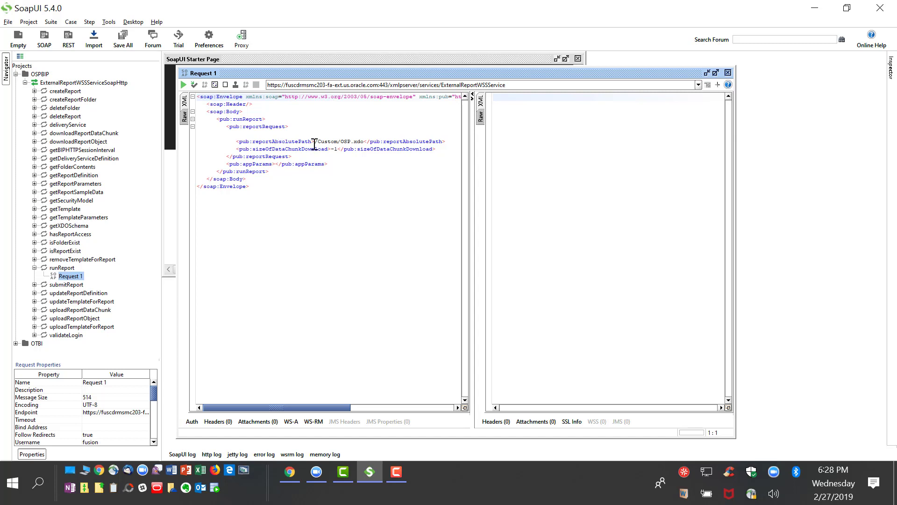
Run the request for /Custom/OSP.xdo with its credentials and select the Base64 reportBytes.
left_click_drag(315, 143, 361, 141)
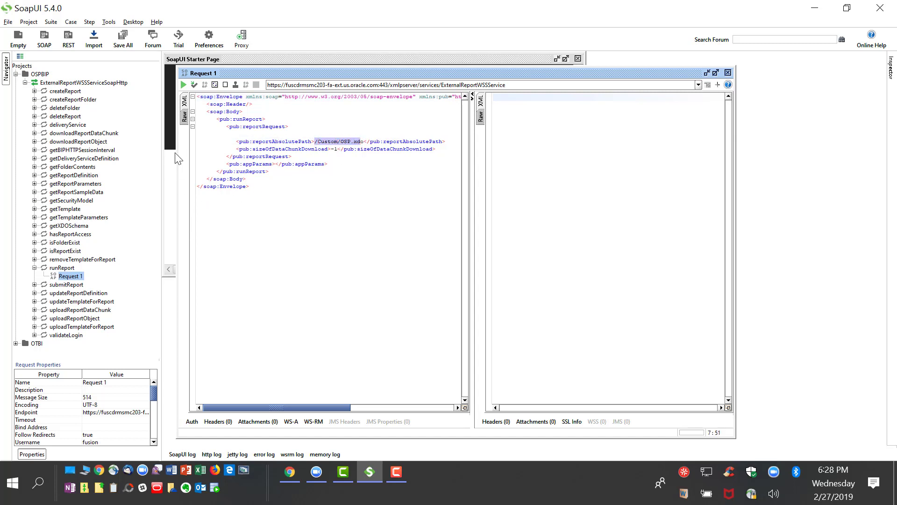
scroll(106, 408, "down", 1)
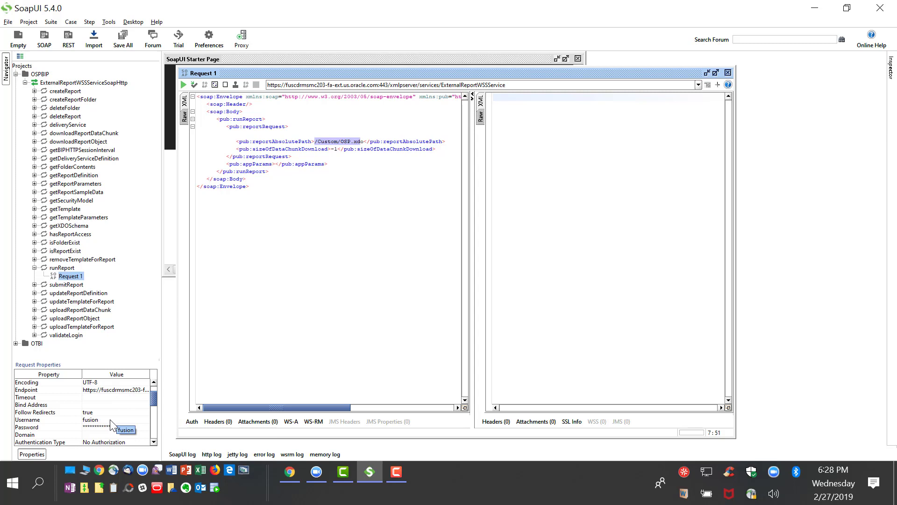
left_click(89, 418)
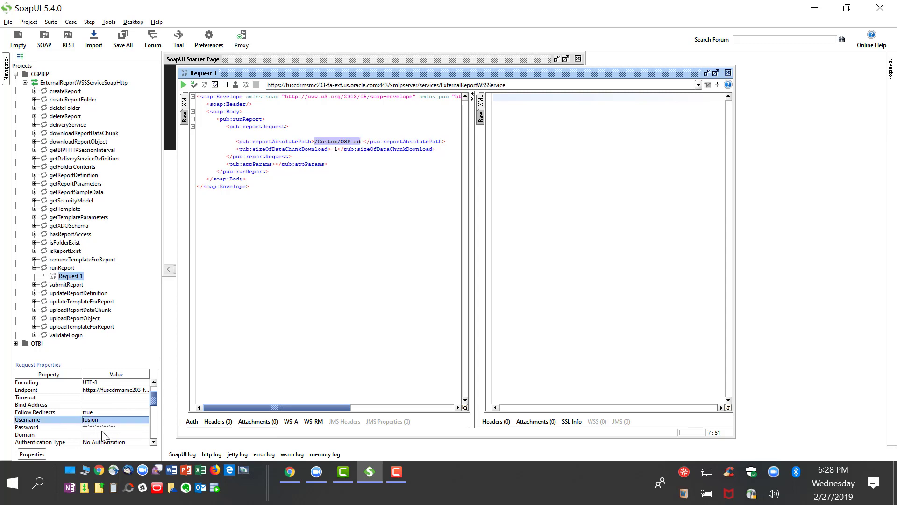
left_click(102, 427)
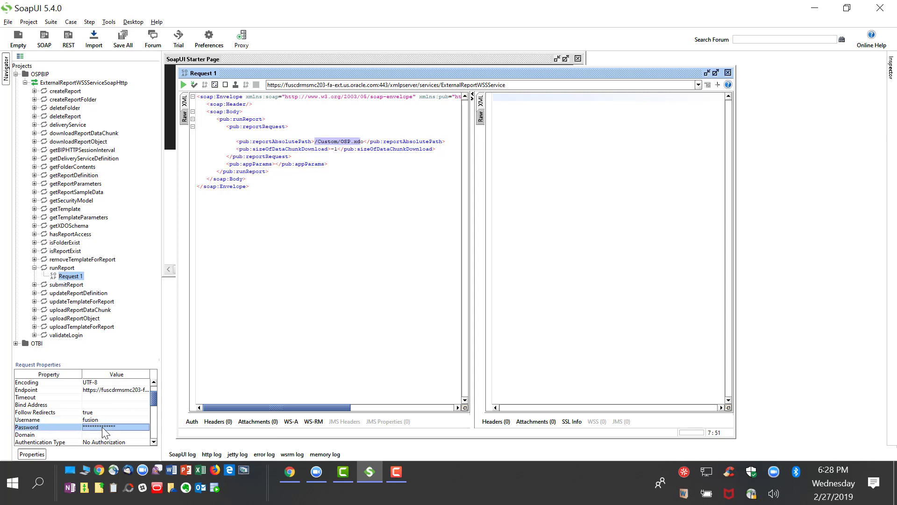
left_click(184, 85)
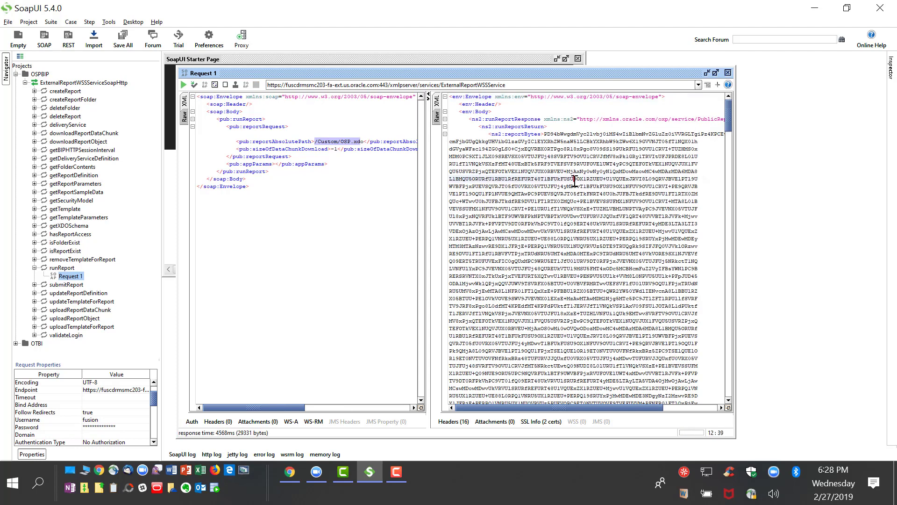
left_click_drag(543, 134, 628, 450)
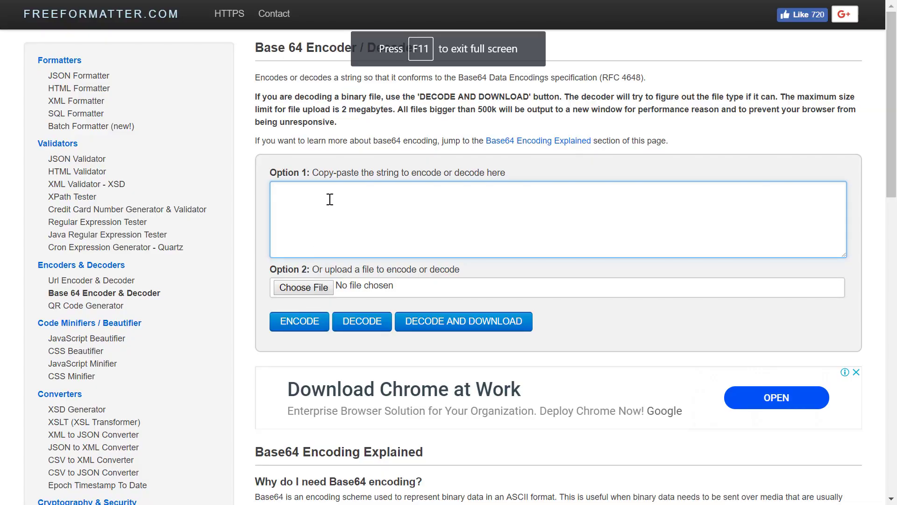
Paste the Base64 report bytes into the decoder and decode them.
key("ctrl+v")
scroll(336, 201, "up", 10)
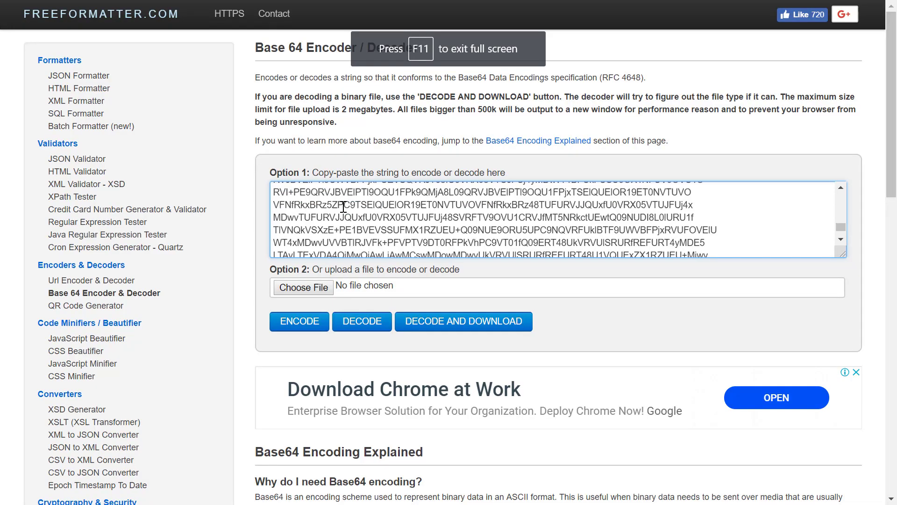
left_click_drag(840, 196, 843, 169)
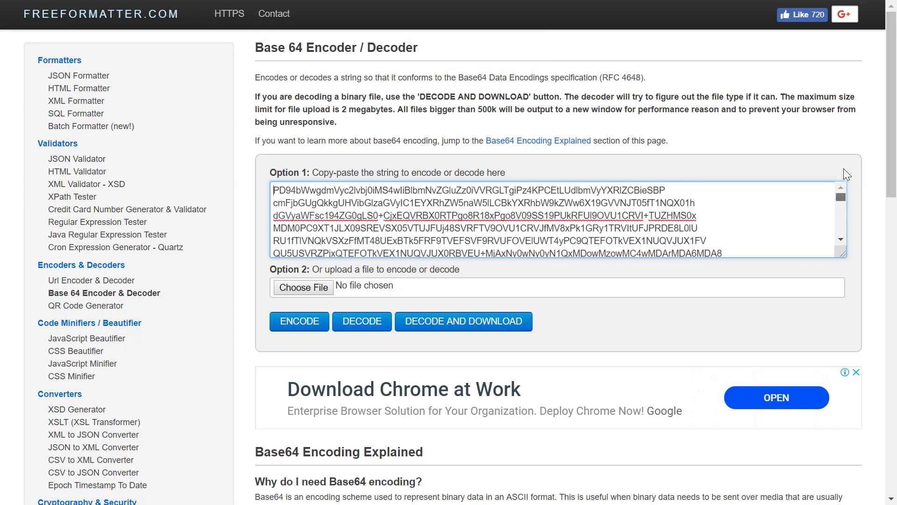
left_click(359, 321)
Scroll through the decoded DATA_DS XML and its G_1 work-order records.
left_click(465, 298)
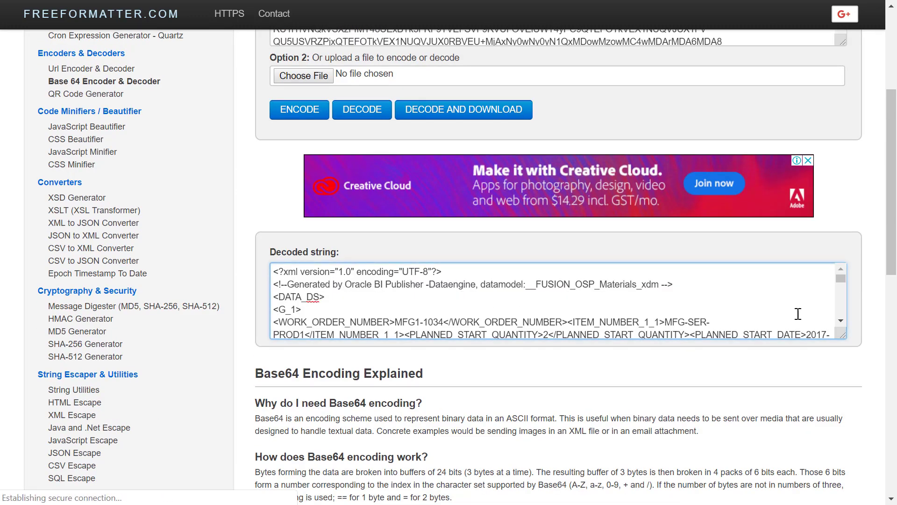
left_click(839, 322)
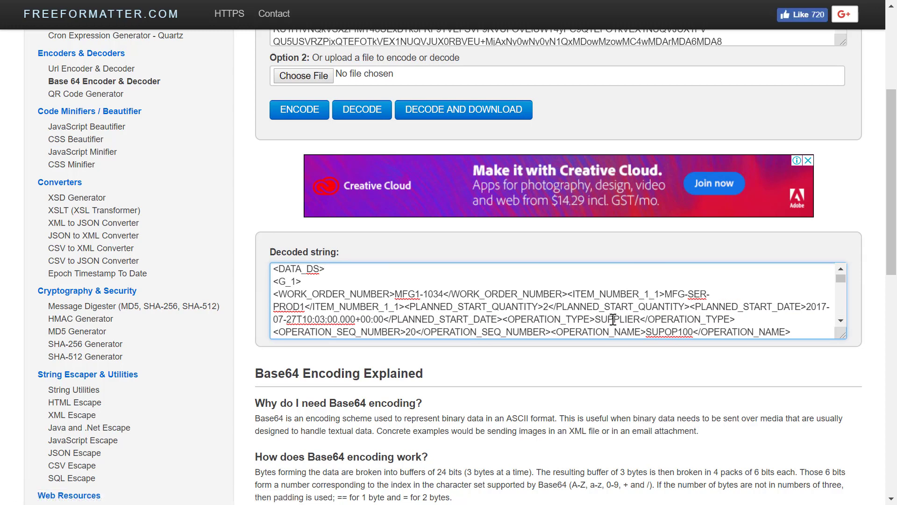
scroll(613, 319, "down", 4)
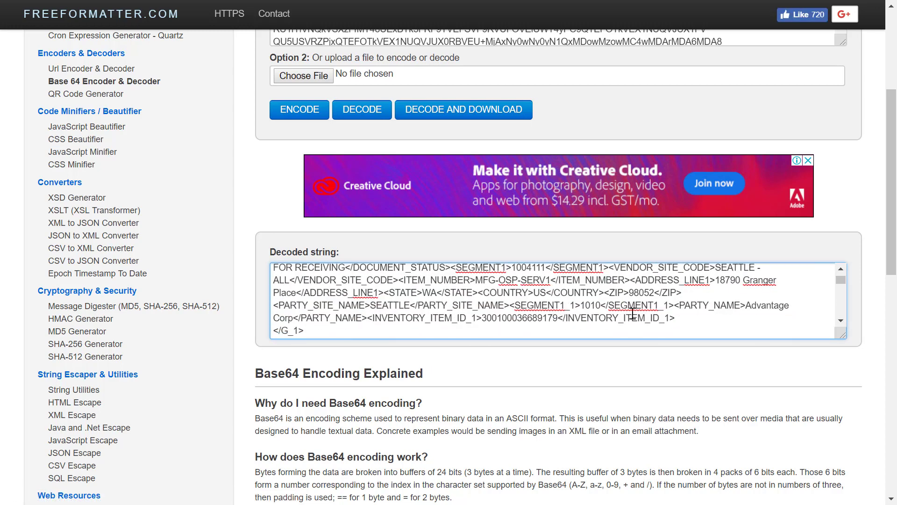
scroll(632, 313, "down", 3)
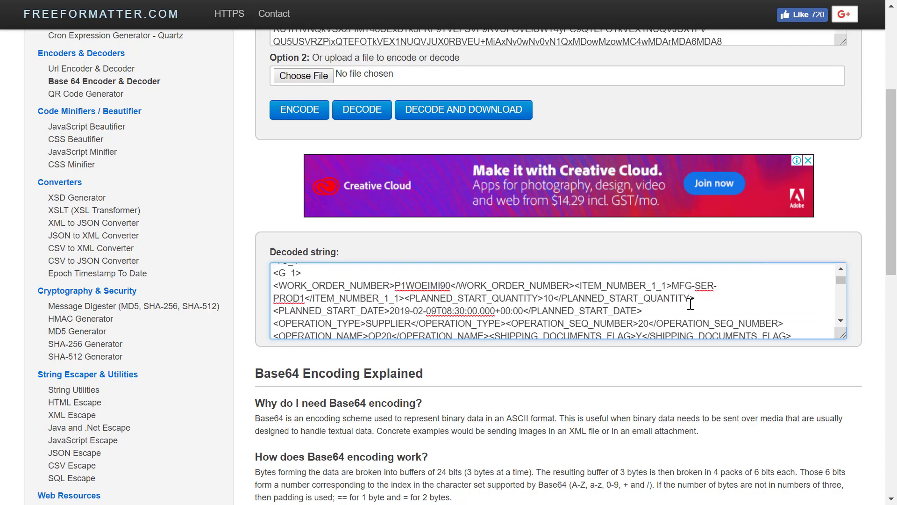